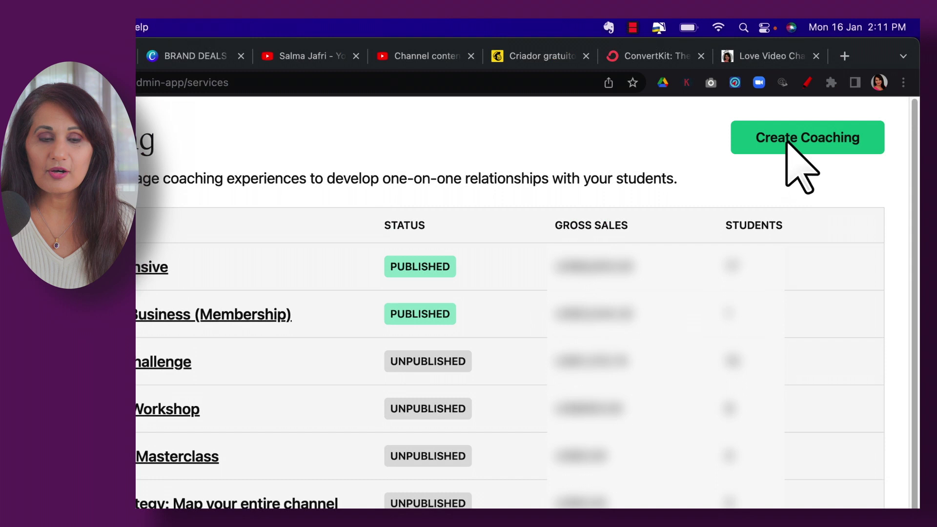
# Create a new coaching product named "Test" with no intake form
pyautogui.click(786, 141)
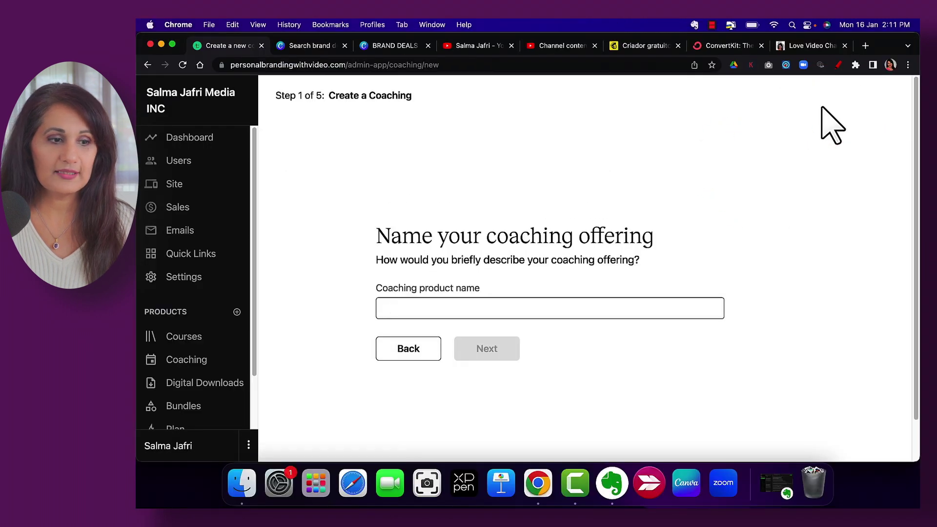
pyautogui.write('Test')
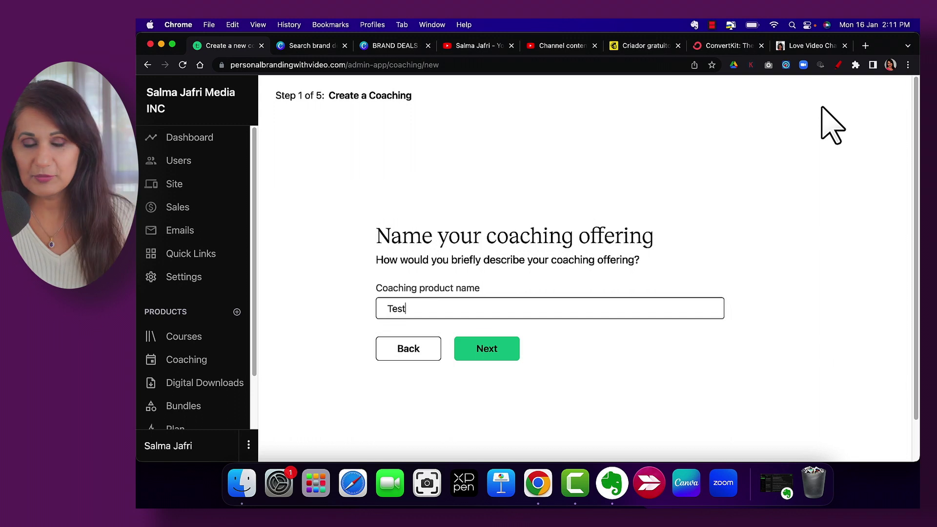
pyautogui.click(495, 348)
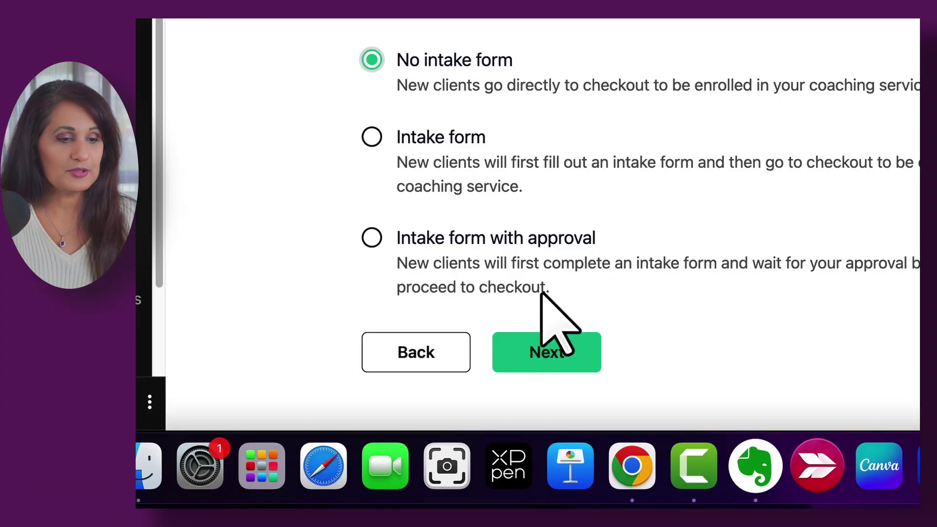
pyautogui.click(550, 352)
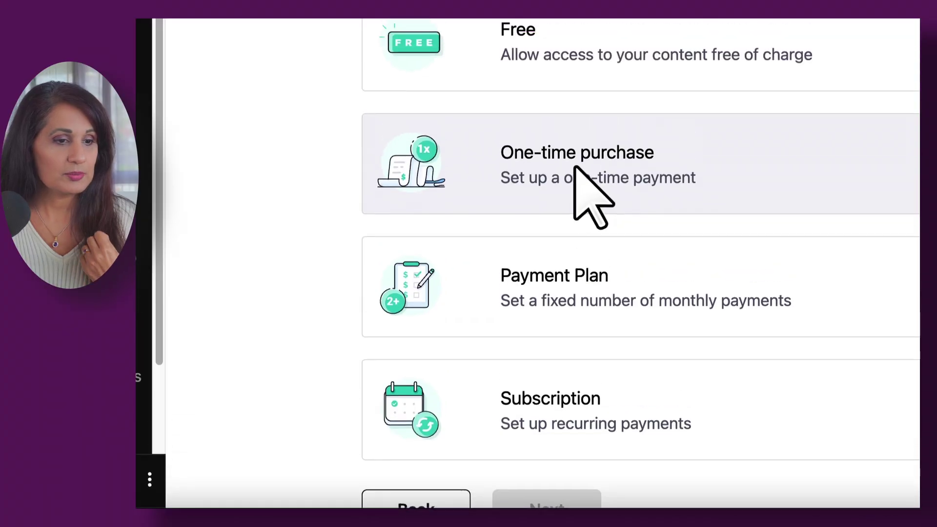
# Set up a one-time purchase plan priced at 99 USD with the name "test" and the subtitle "test"
pyautogui.click(576, 168)
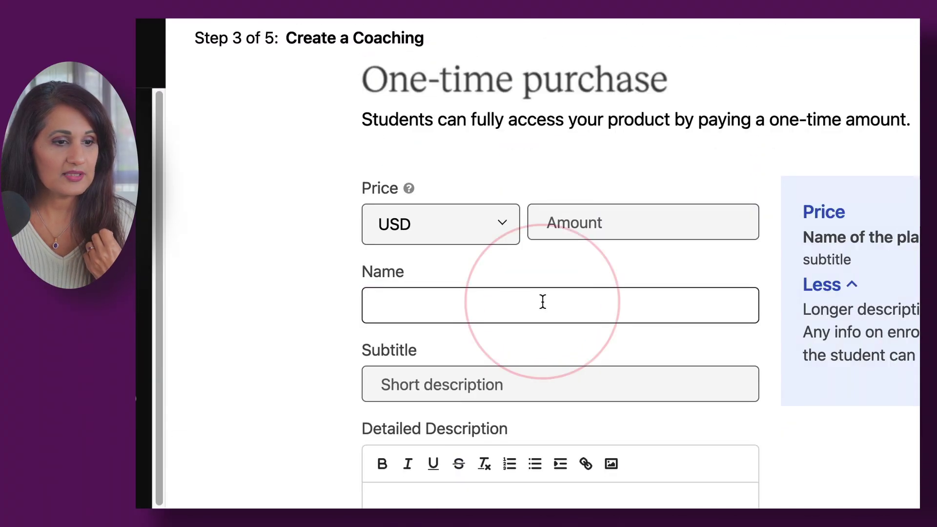
pyautogui.click(584, 221)
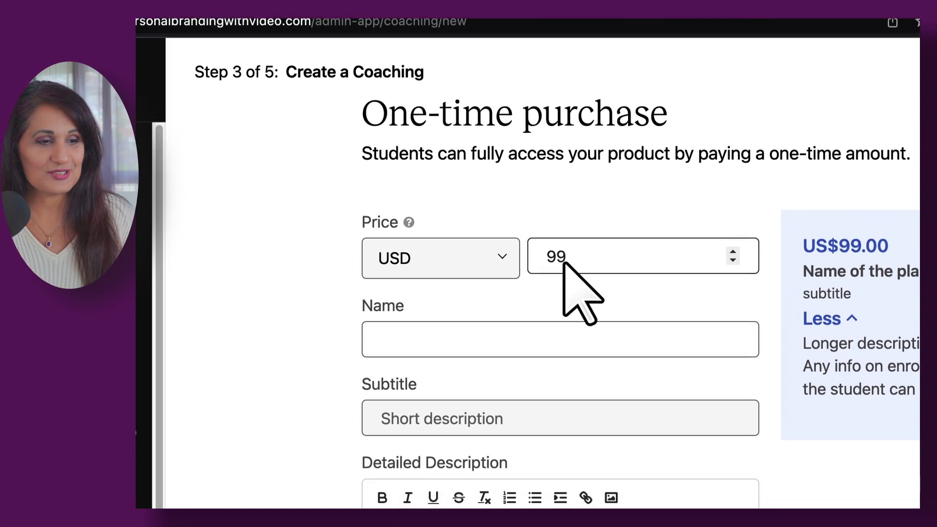
pyautogui.click(486, 410)
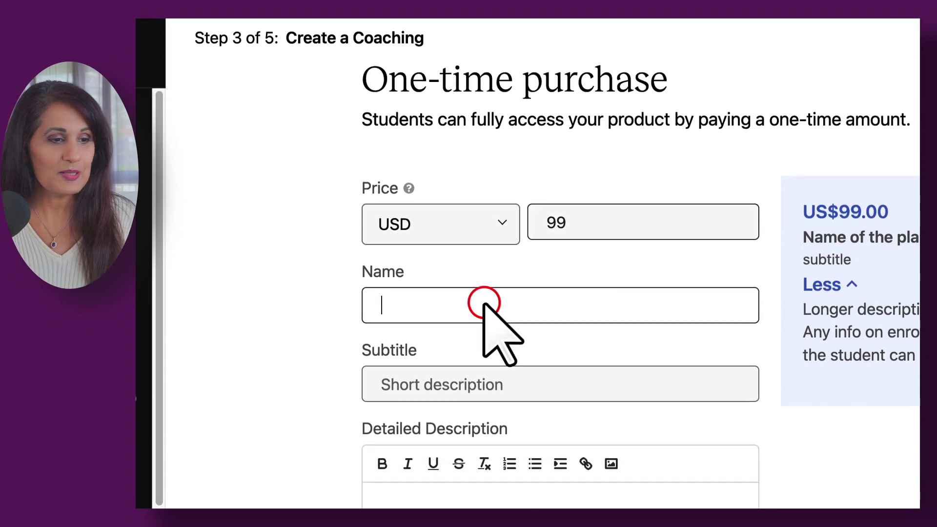
pyautogui.write('te')
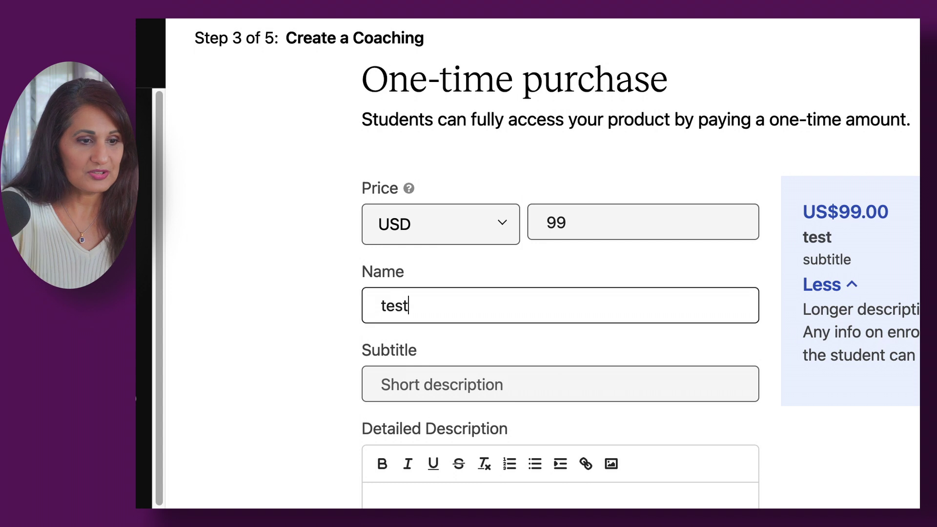
pyautogui.write('st')
pyautogui.click(481, 383)
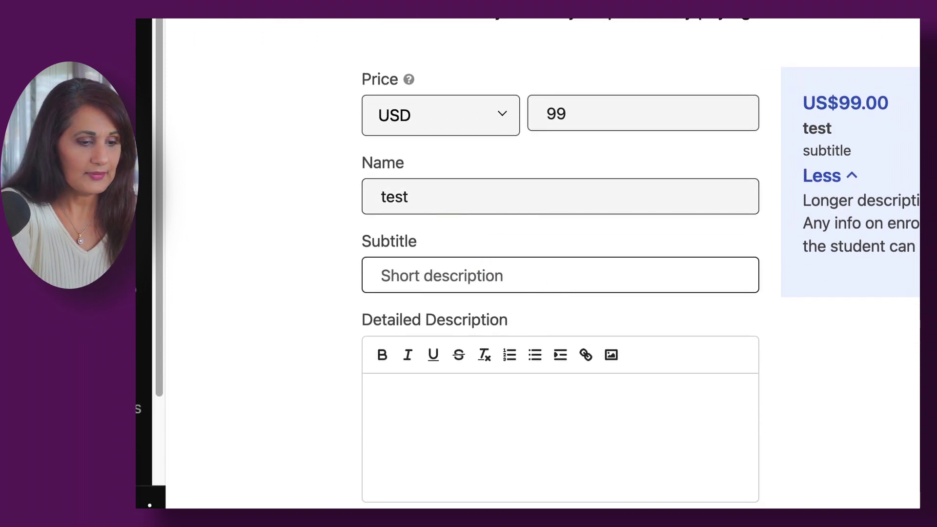
pyautogui.scroll(-5, 905, 371)
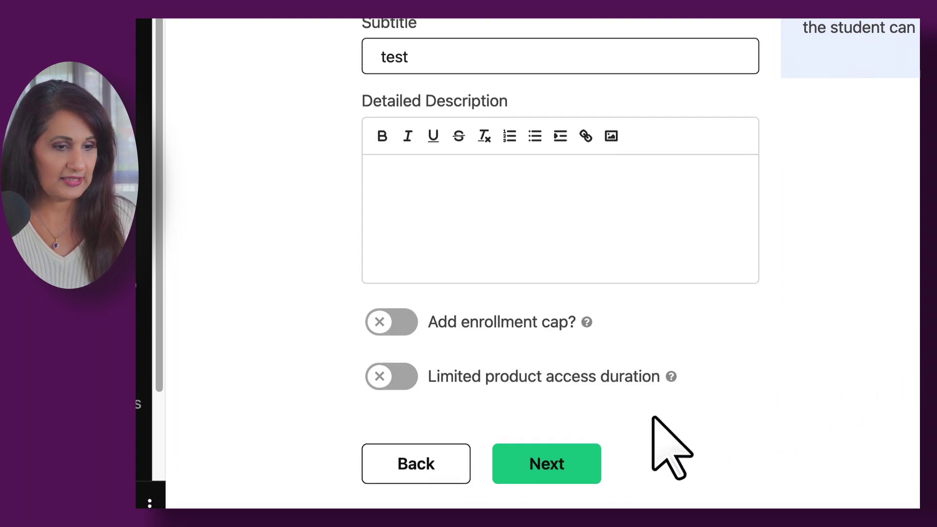
pyautogui.click(547, 468)
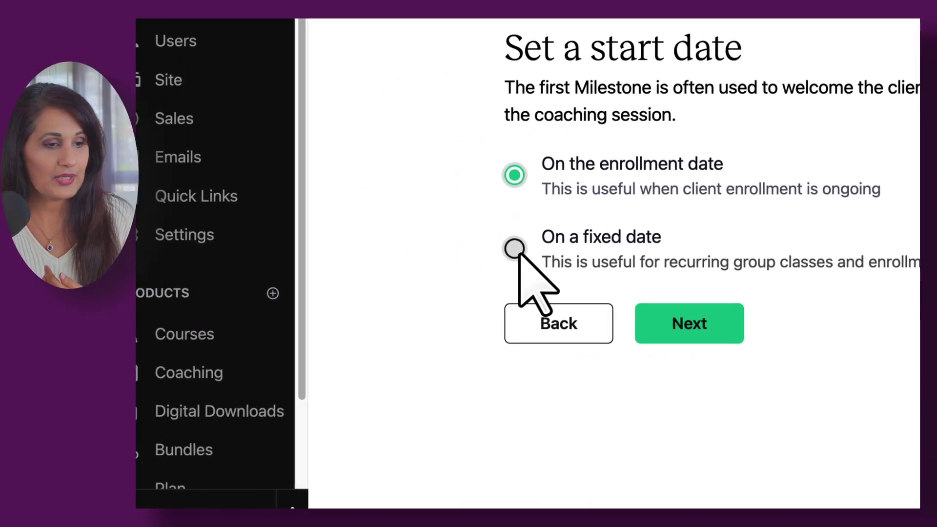
# Set the coaching to start on the fixed date 24/01/2023
pyautogui.click(517, 251)
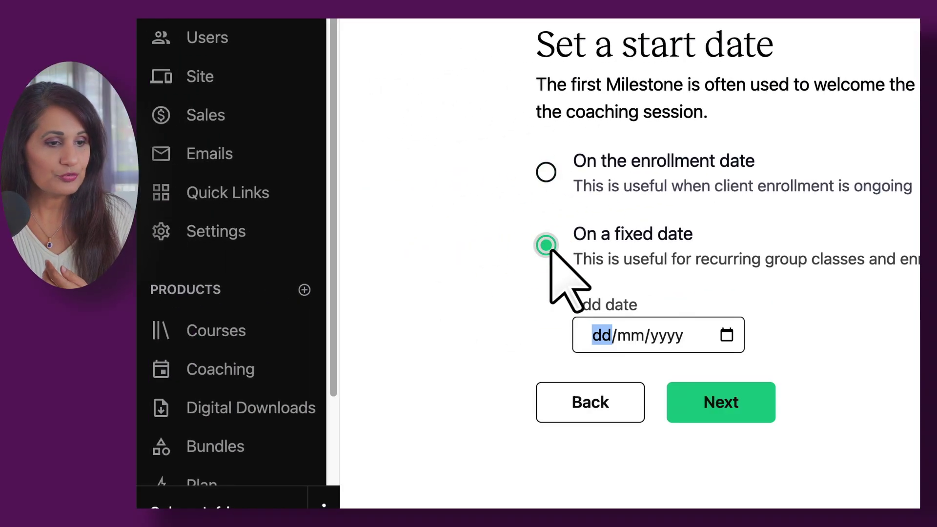
pyautogui.click(727, 335)
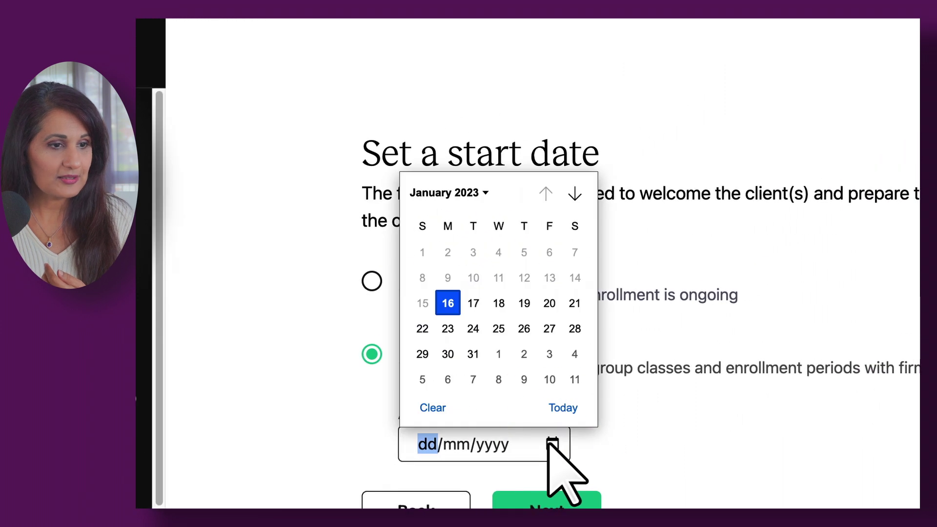
pyautogui.click(473, 329)
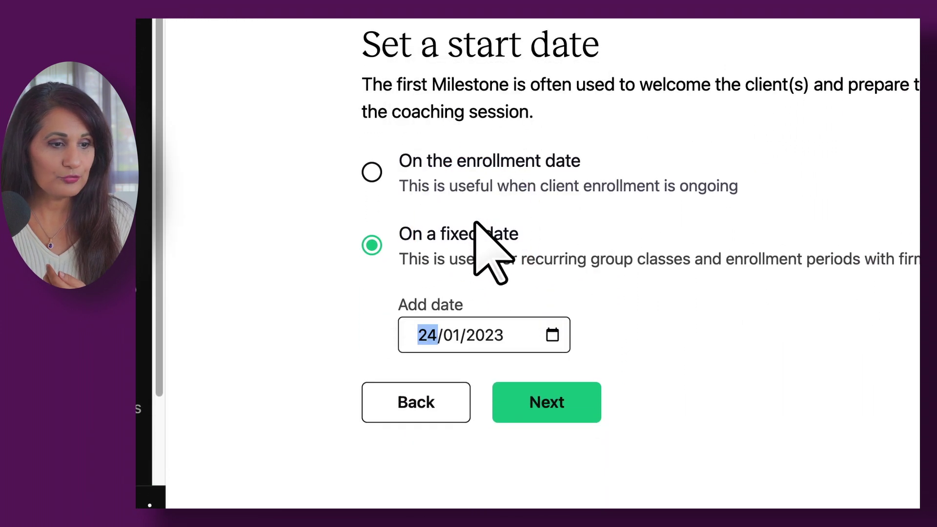
pyautogui.click(544, 401)
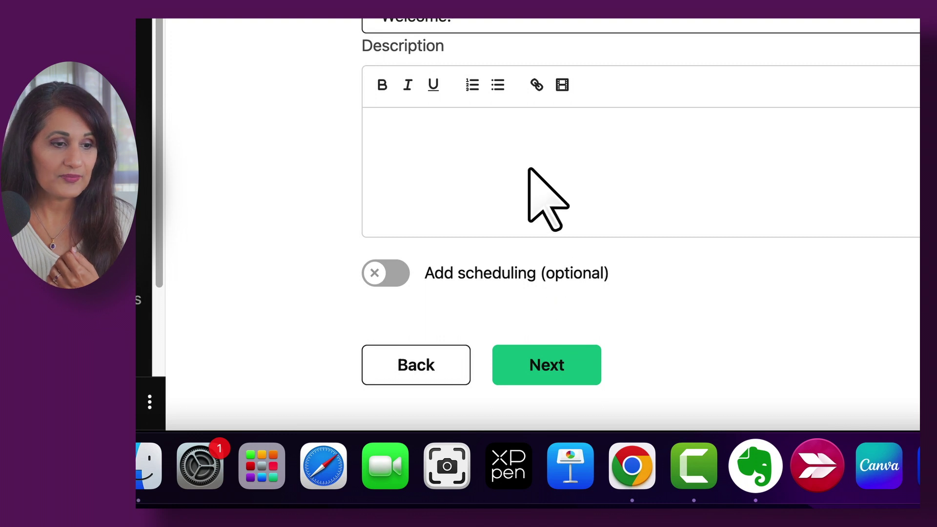
# Describe the "Welcome!" milestone as "test" and turn on scheduling with a meeting time set by the coach
pyautogui.click(608, 162)
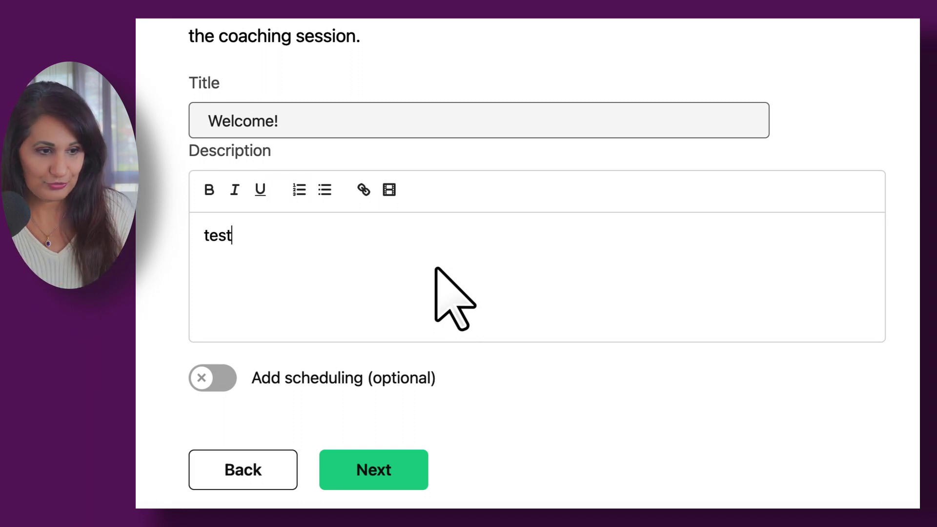
pyautogui.scroll(-1, 436, 269)
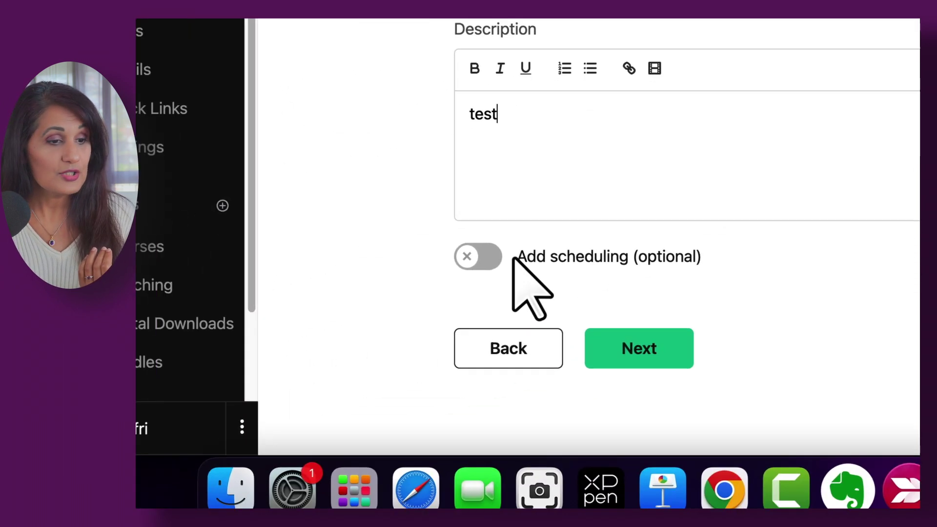
pyautogui.click(219, 337)
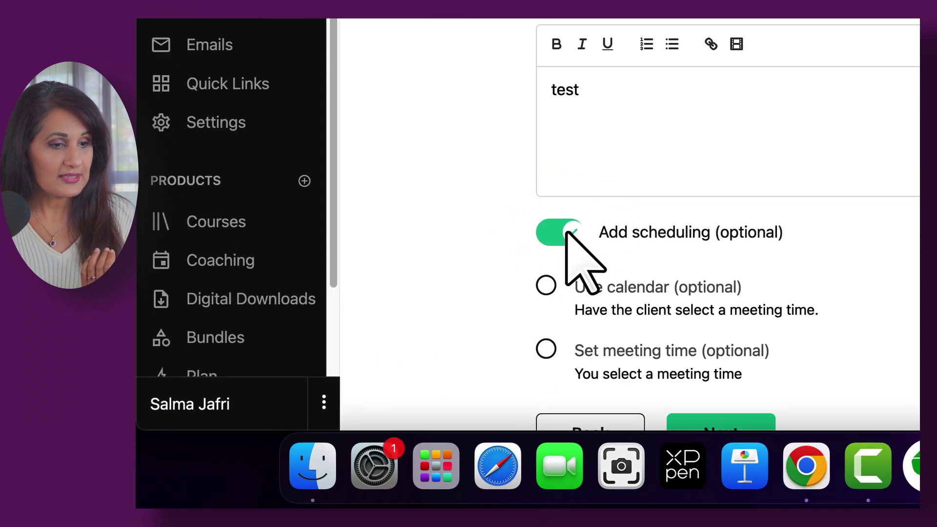
pyautogui.scroll(-2, 867, 313)
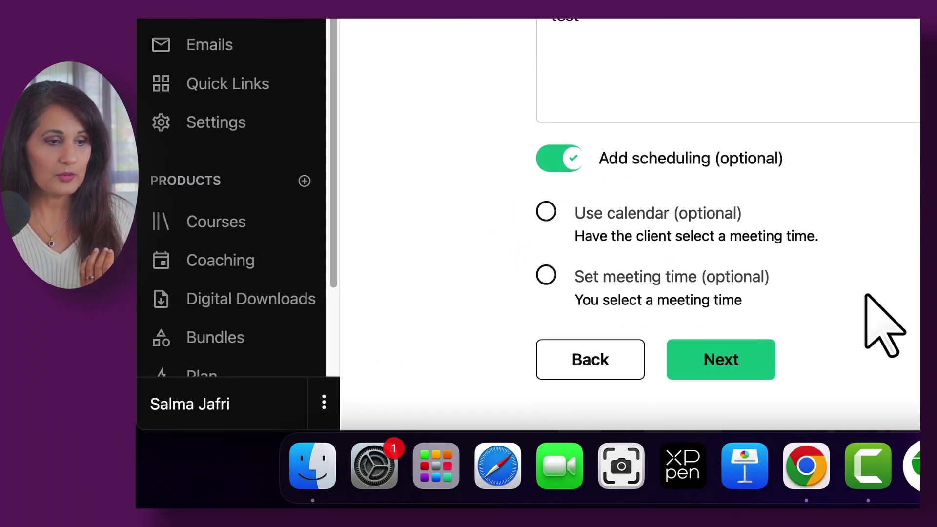
pyautogui.click(546, 275)
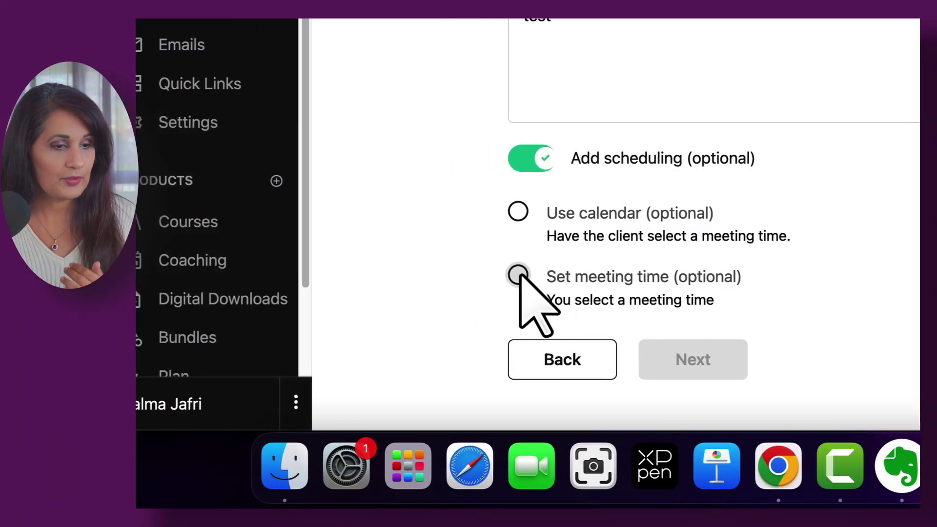
pyautogui.click(546, 274)
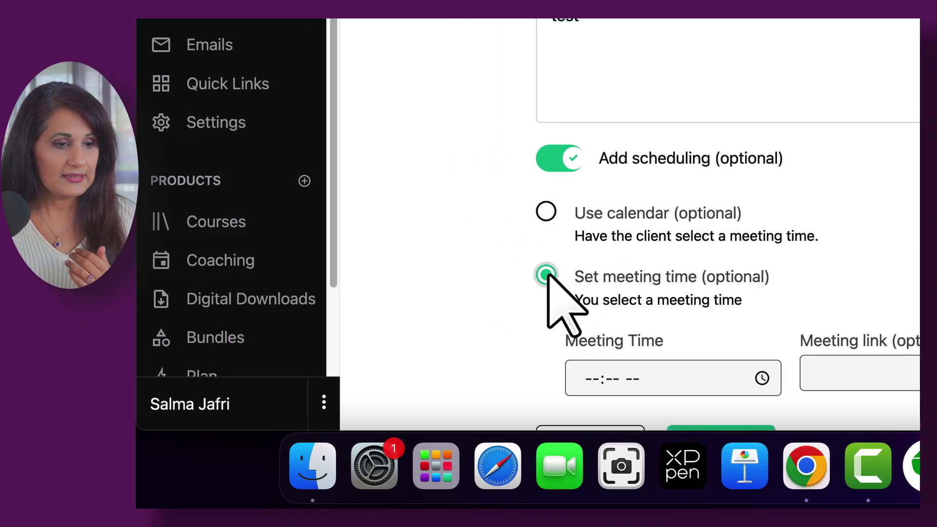
pyautogui.scroll(-3, 547, 275)
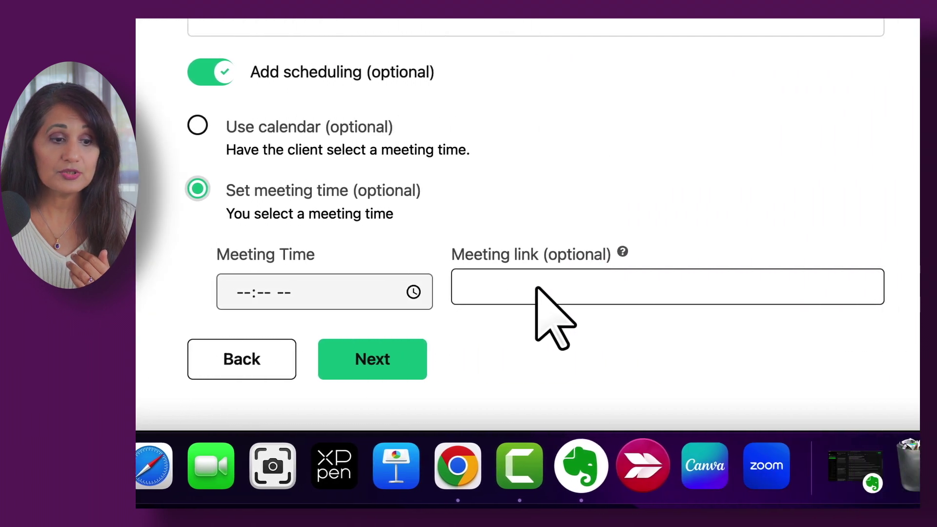
pyautogui.click(536, 288)
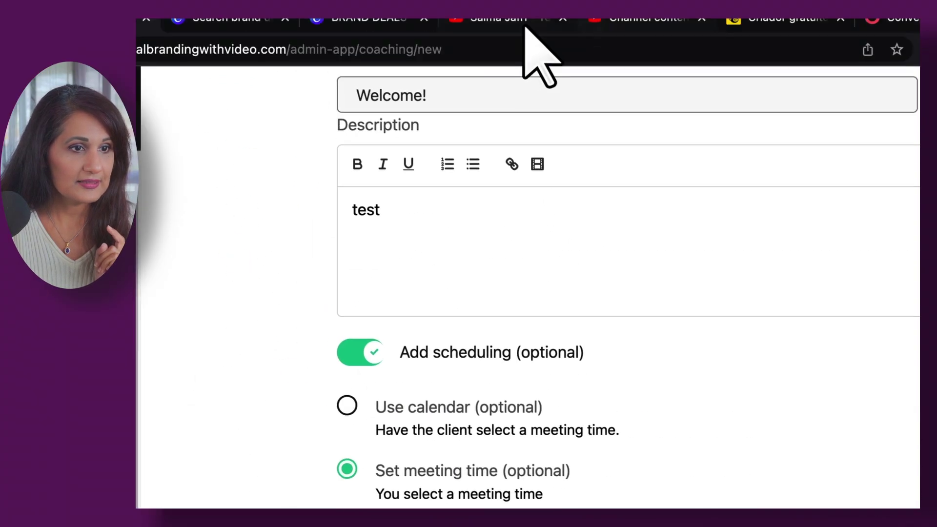
# Switch to YouTube Studio and look at the channel's #LoveVideoChallenge live streams
pyautogui.click(526, 22)
pyautogui.click(669, 65)
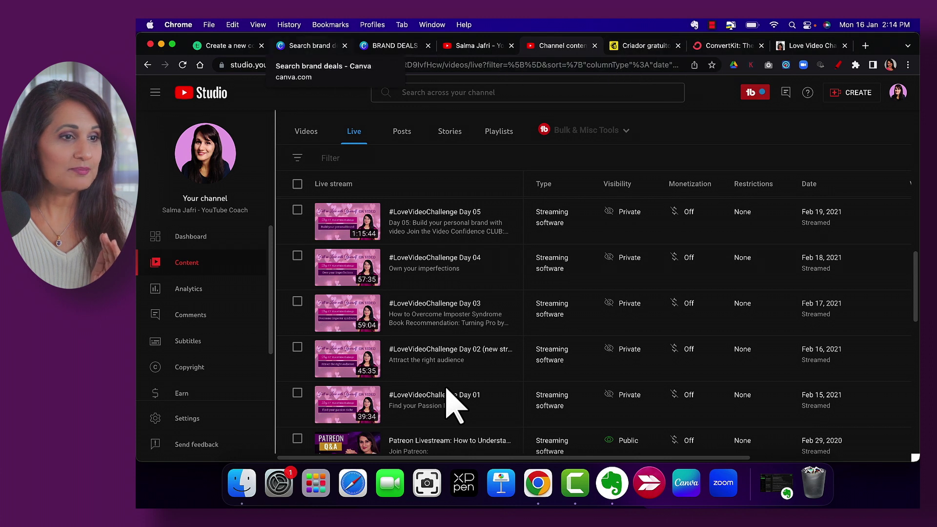
# Return to the coaching setup and finish it with a 09:00 AM meeting time and the Zoom meeting link with its passcode
pyautogui.click(223, 46)
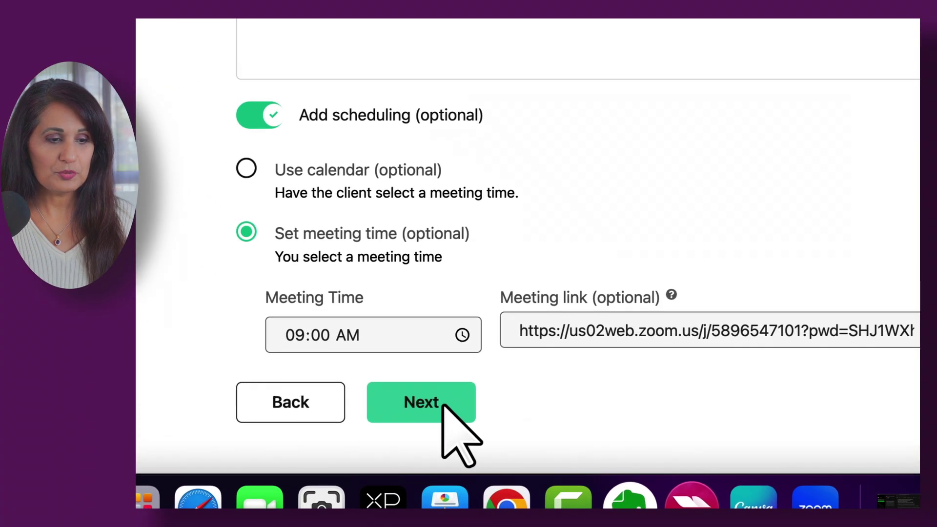
pyautogui.click(367, 363)
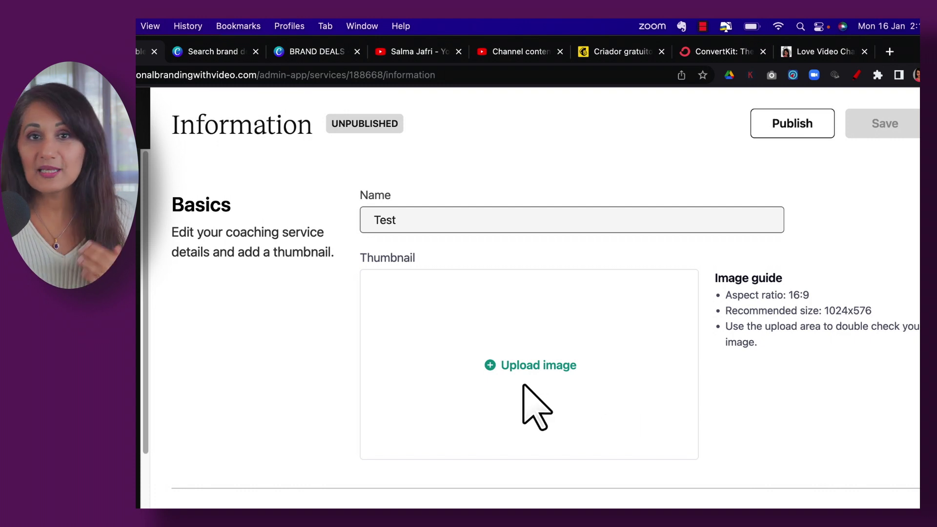
# Review the coaching's information settings, and open its landing page /p/test1 for editing
pyautogui.scroll(-5, 781, 420)
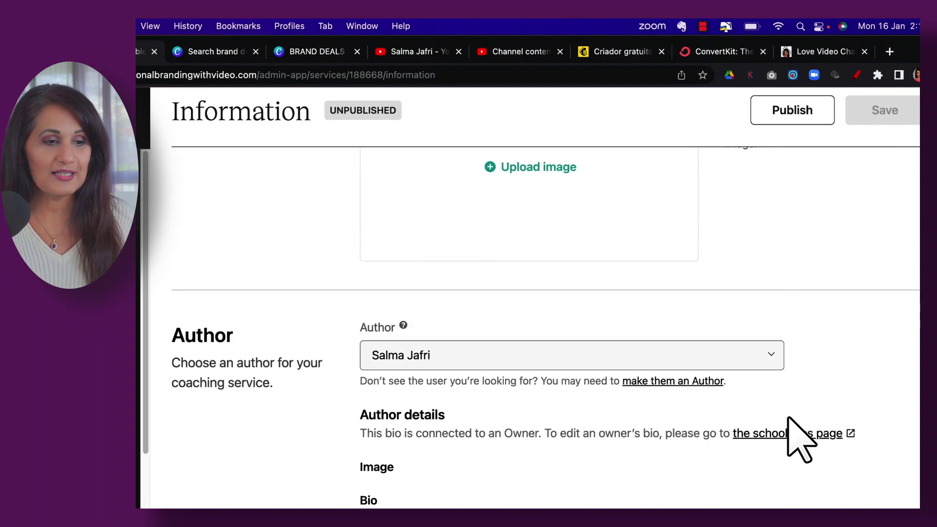
pyautogui.scroll(-7, 654, 424)
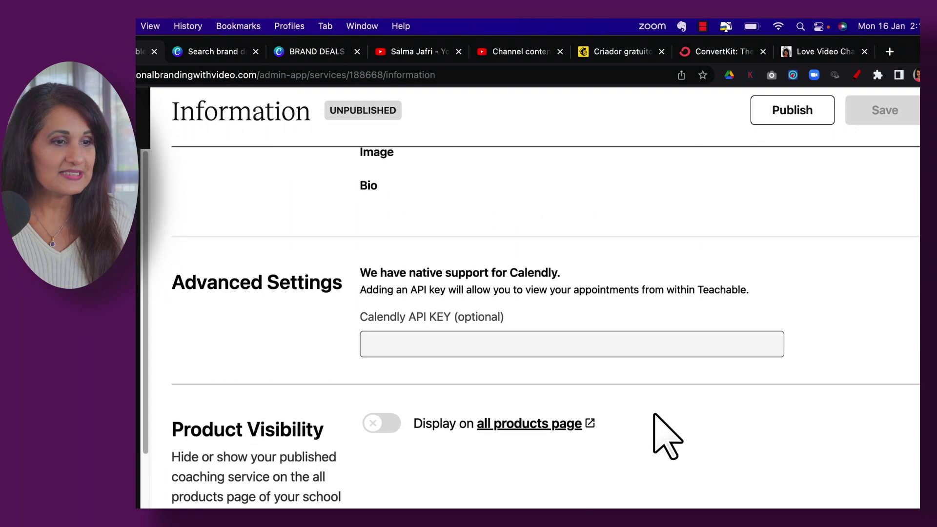
pyautogui.scroll(-4, 756, 452)
pyautogui.scroll(15, 756, 452)
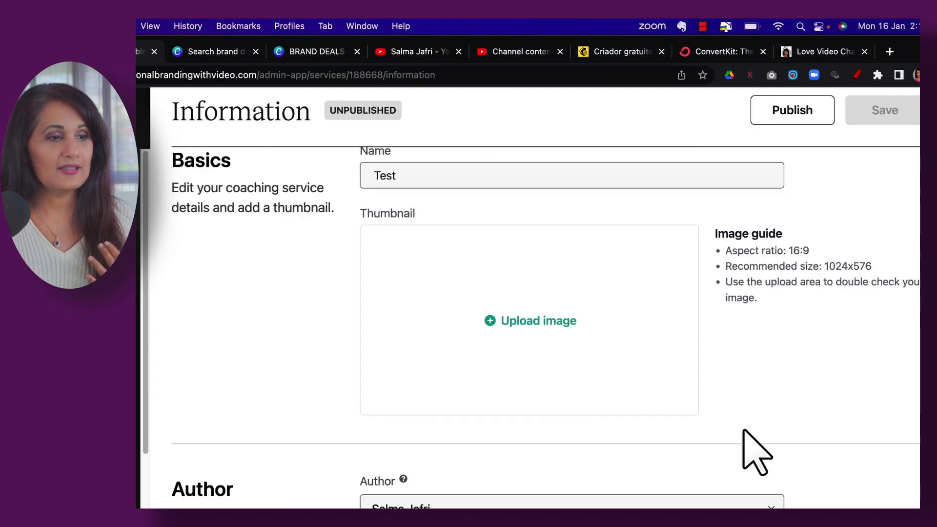
pyautogui.click(62, 294)
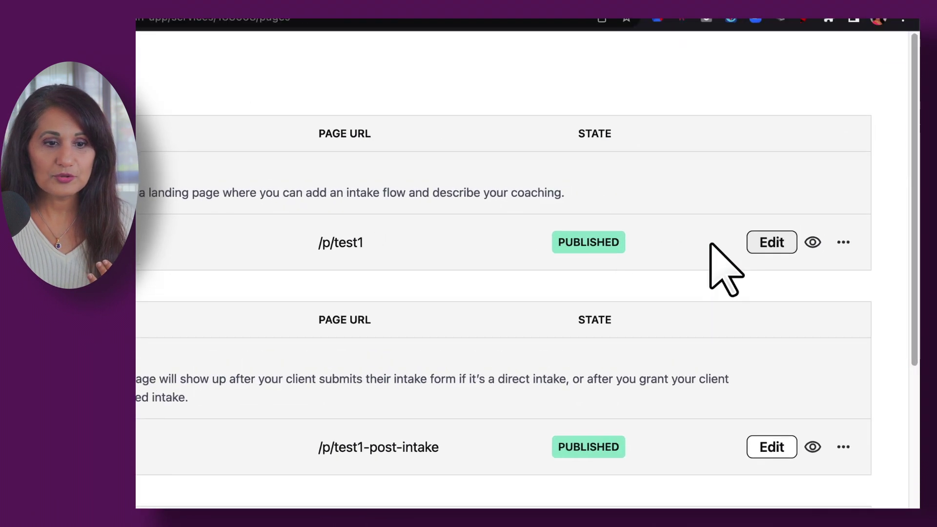
pyautogui.click(814, 224)
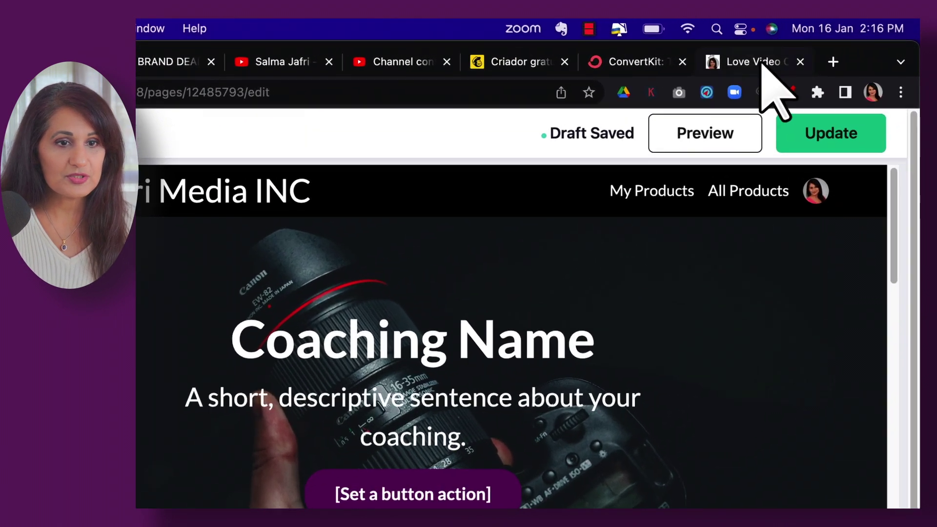
# Switch to the Love Video Challenge landing page and look through it from the headline and daily outline to the sign-up form
pyautogui.click(820, 46)
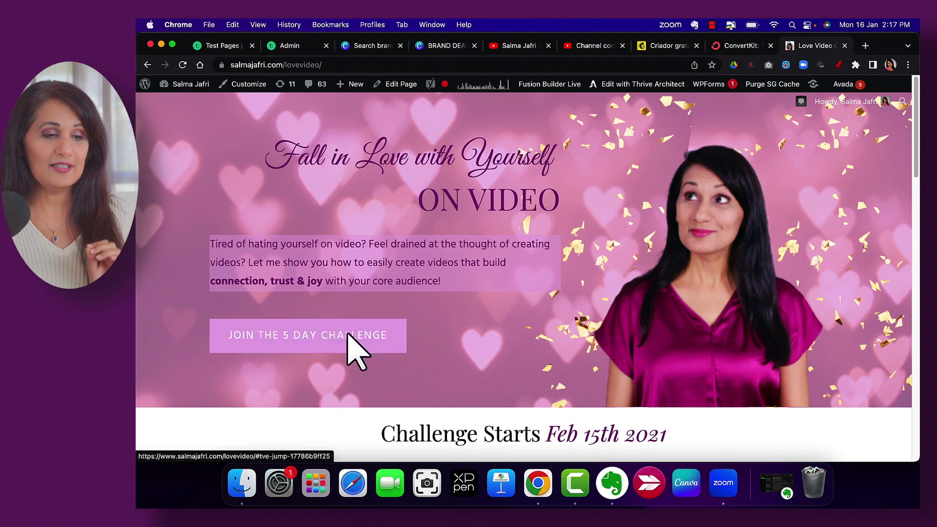
pyautogui.scroll(-4, 571, 435)
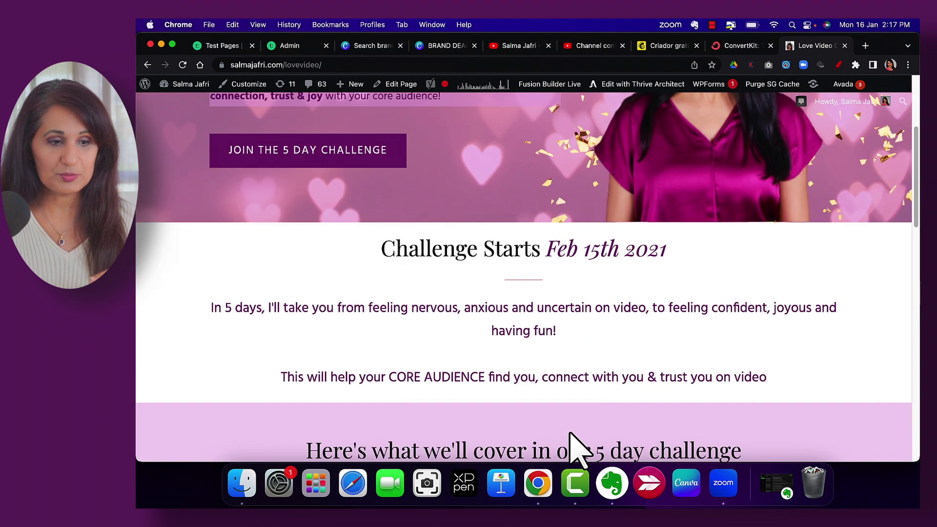
pyautogui.scroll(-3, 571, 437)
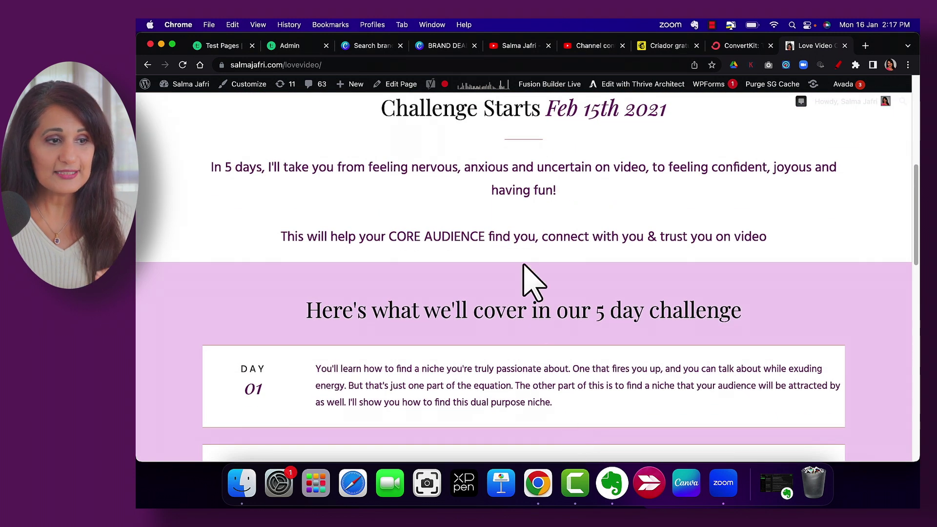
pyautogui.scroll(-3, 593, 293)
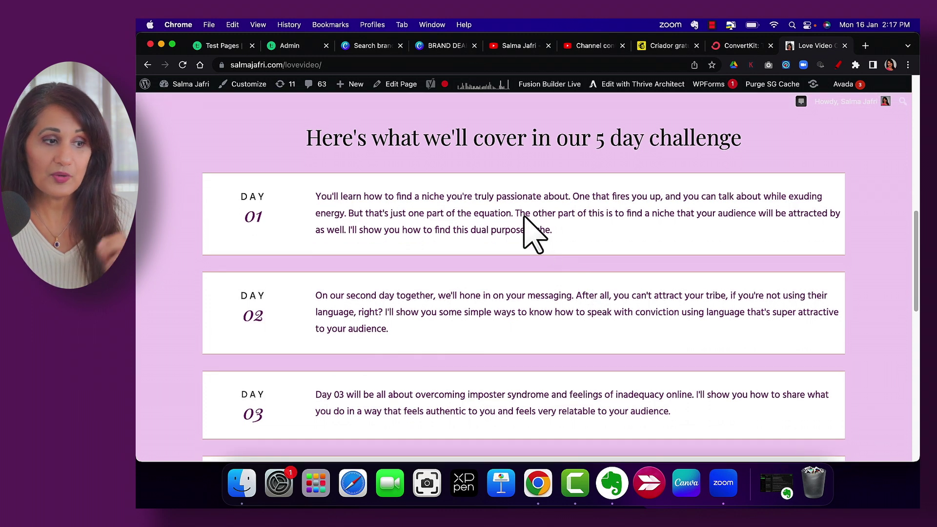
pyautogui.scroll(-4, 532, 231)
pyautogui.scroll(-3, 543, 273)
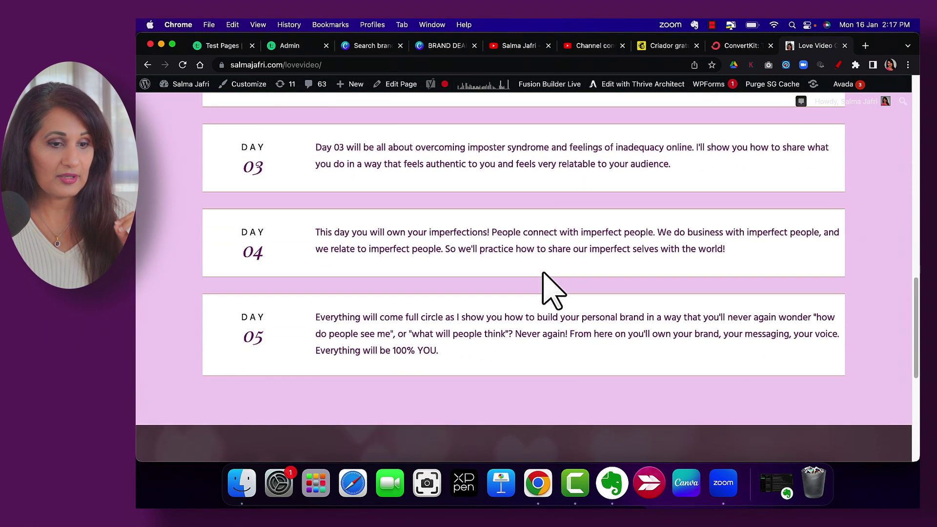
pyautogui.scroll(-4, 553, 291)
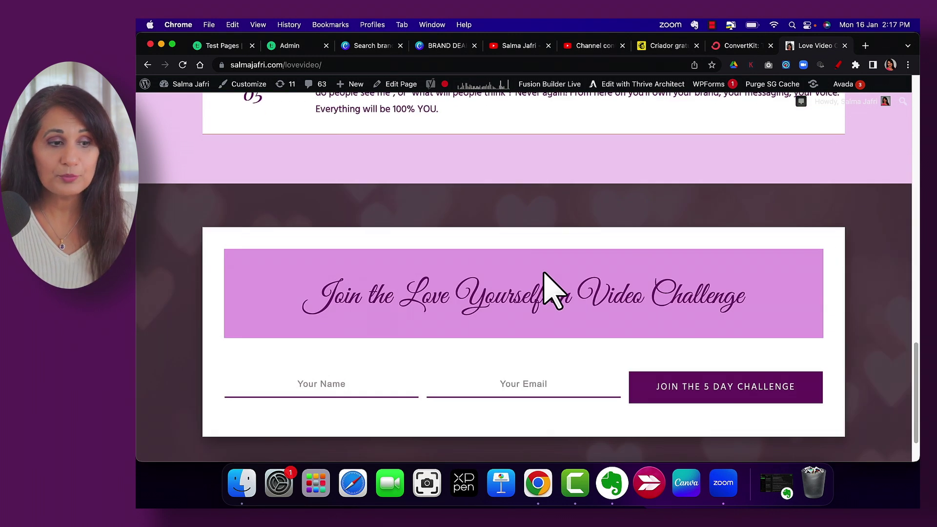